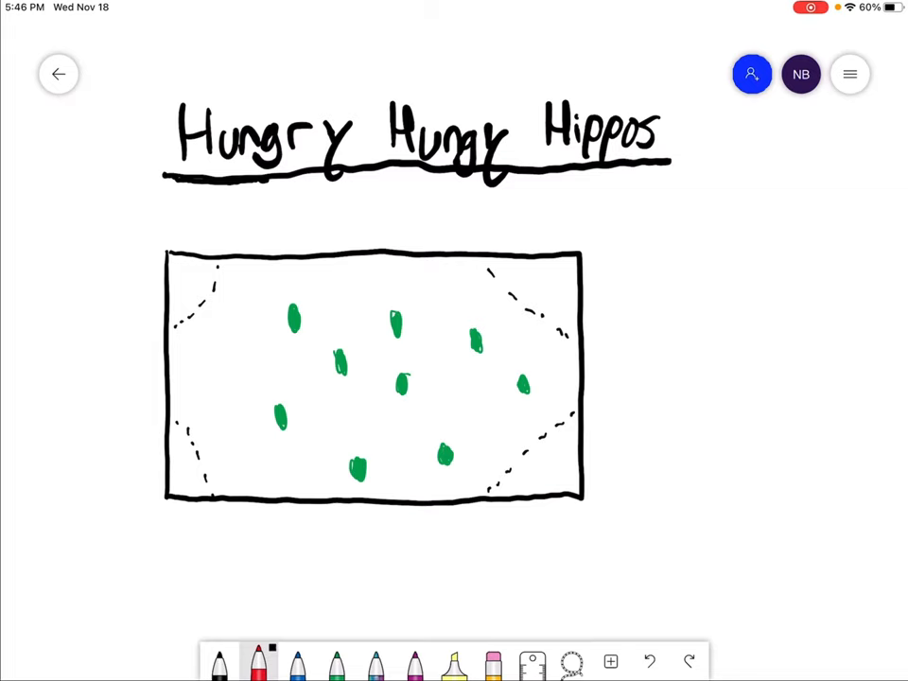
- Mark a red X player in each corner: lower-left, upper-left, upper-right, lower-right
left_click_drag(182, 462, 199, 481)
left_click_drag(181, 266, 199, 295)
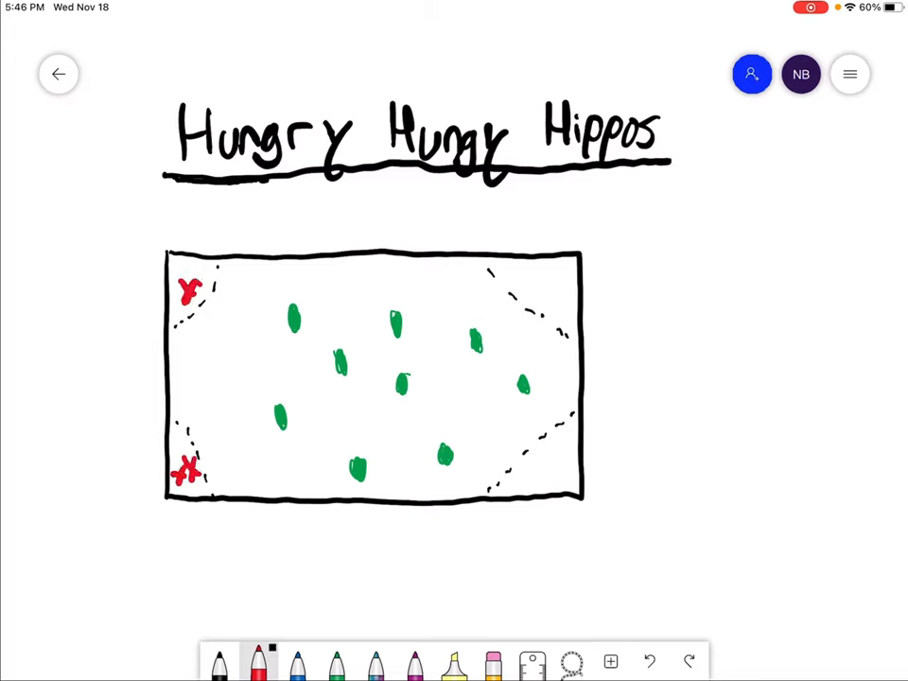
left_click_drag(530, 296, 557, 270)
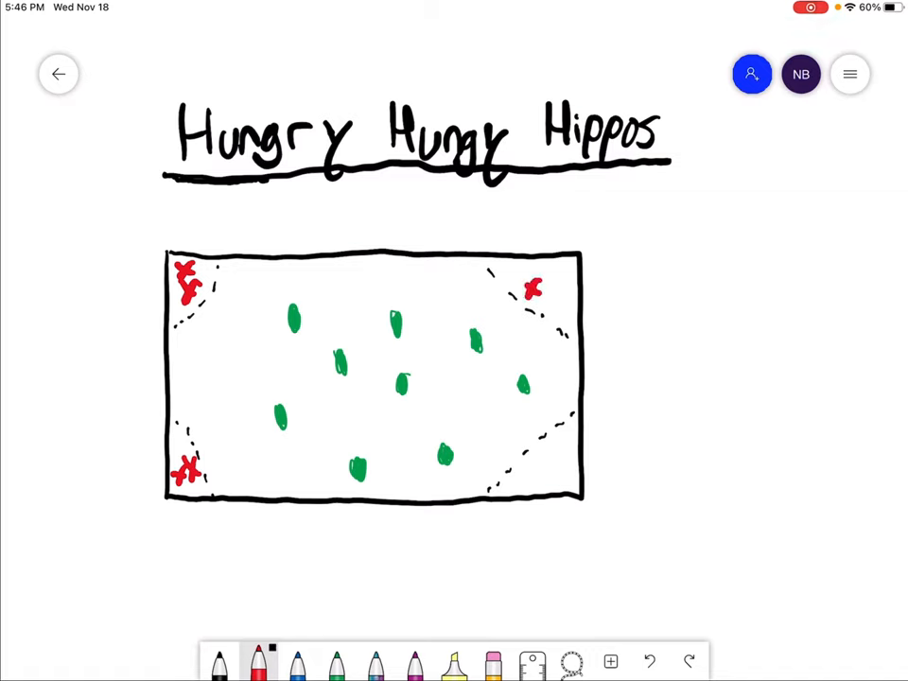
left_click_drag(530, 459, 560, 483)
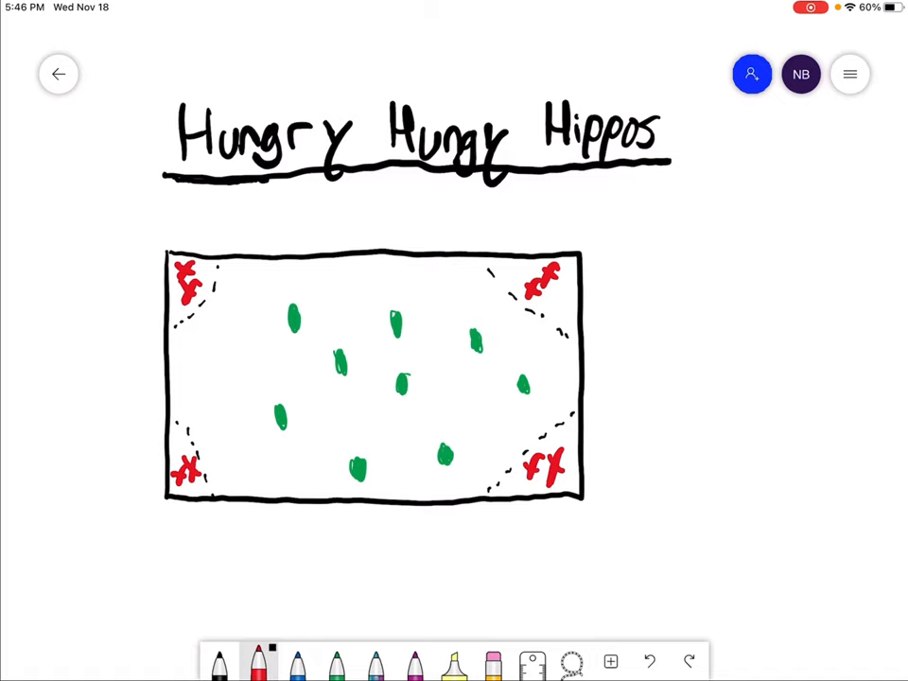
left_click(337, 662)
left_click(258, 662)
mouse_move(528, 459)
left_mouse_down()
mouse_move(421, 396)
mouse_move(434, 390)
left_mouse_up()
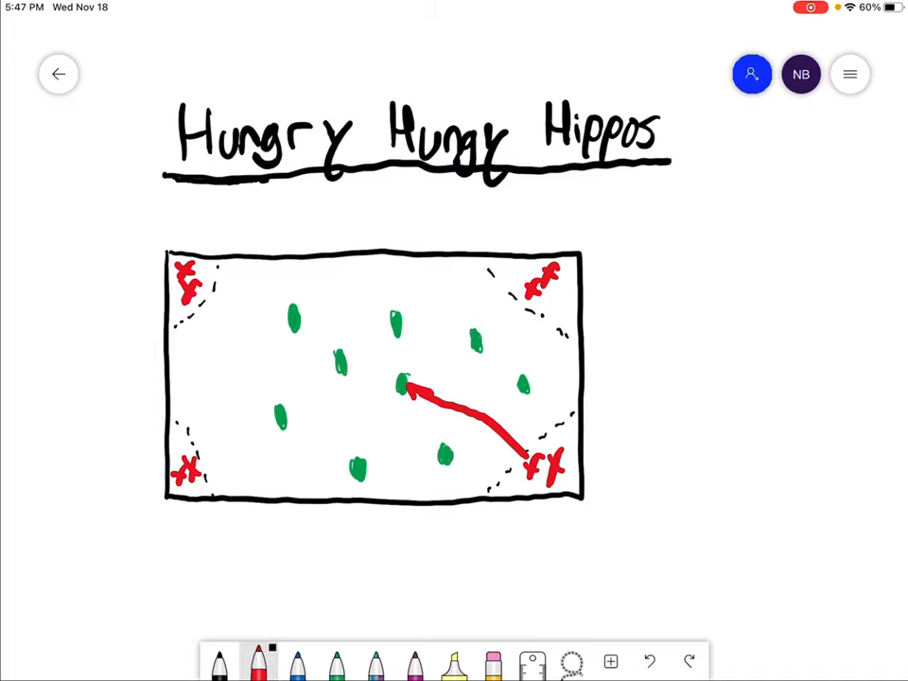
mouse_move(544, 454)
left_mouse_down()
mouse_move(452, 388)
mouse_move(462, 383)
left_mouse_up()
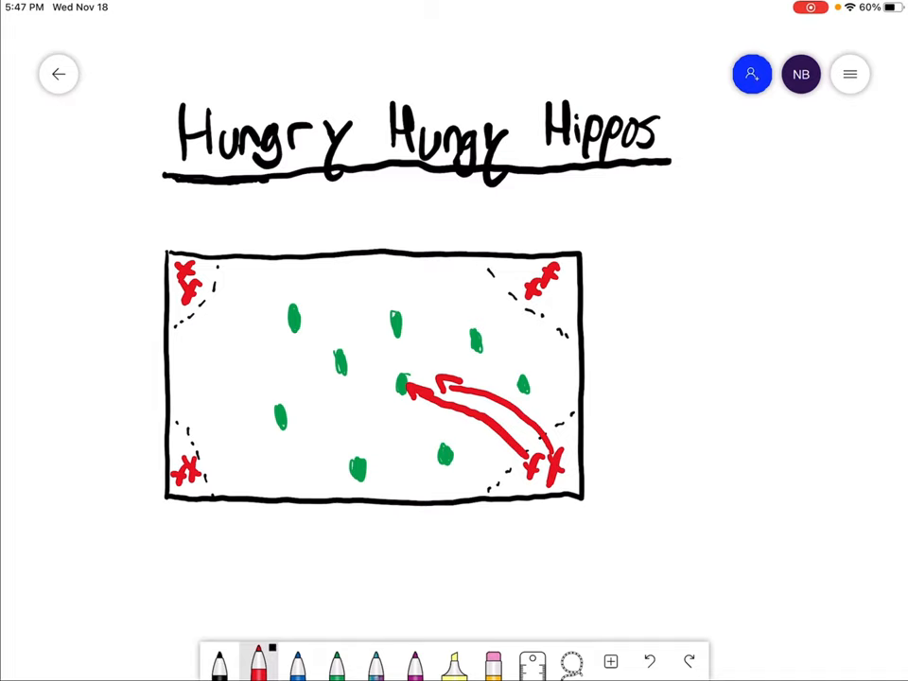
left_click_drag(402, 388, 516, 466)
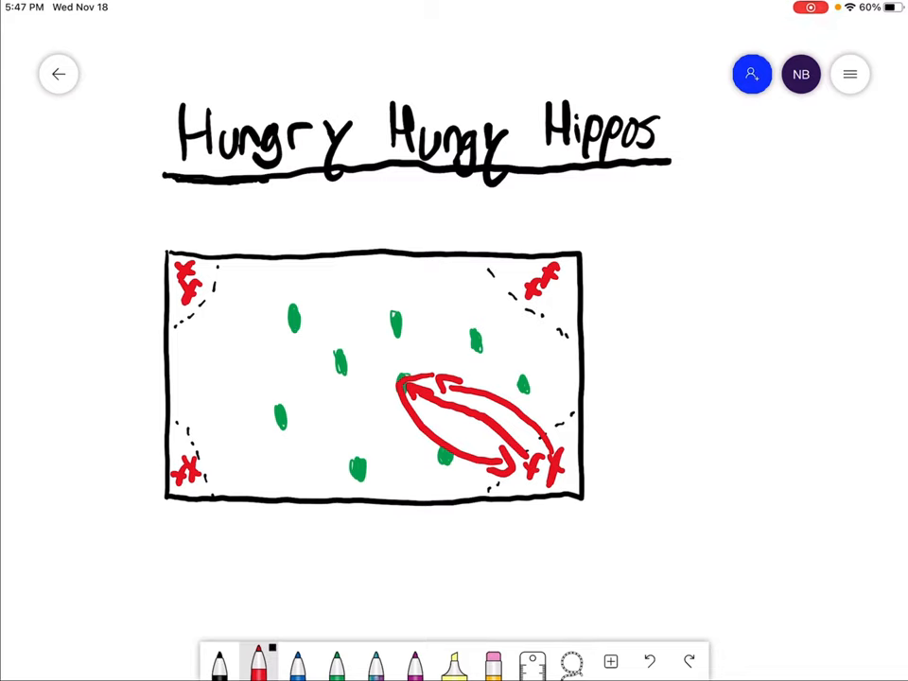
key("ctrl+z")
key("ctrl+z")
key("ctrl+z")
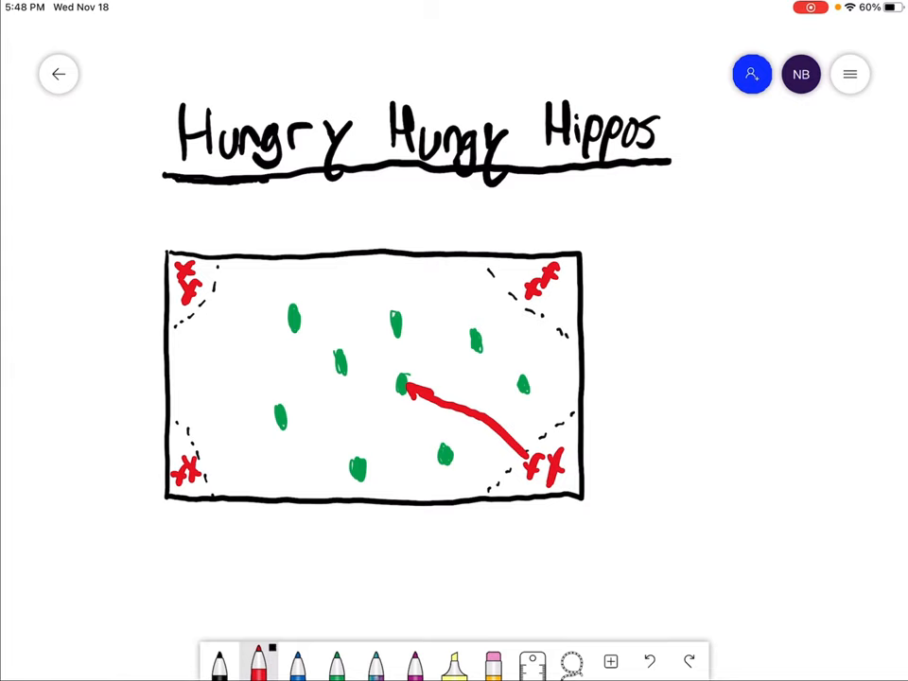
left_click_drag(383, 369, 534, 430)
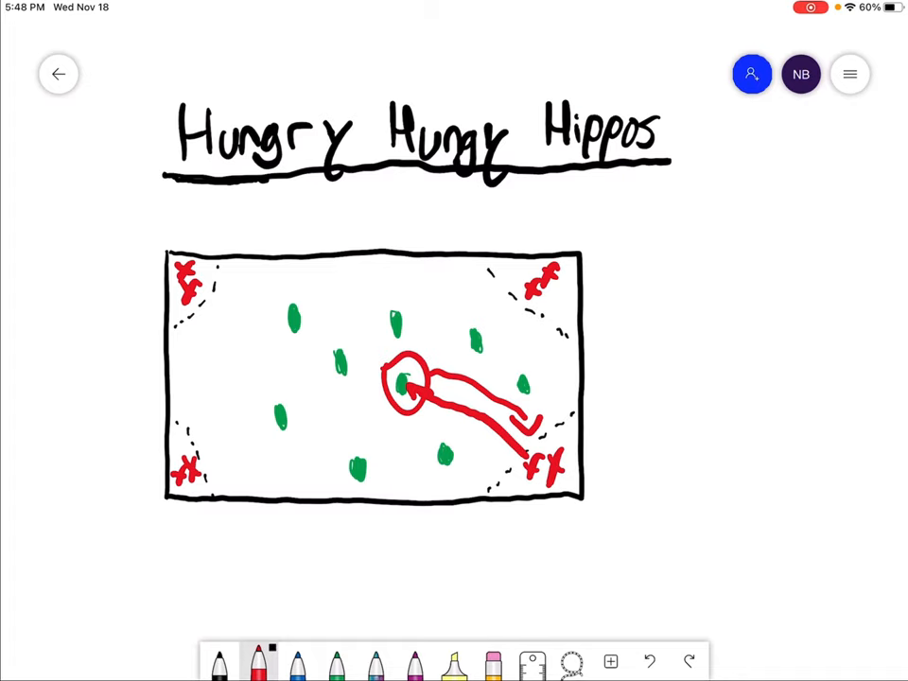
left_click(649, 662)
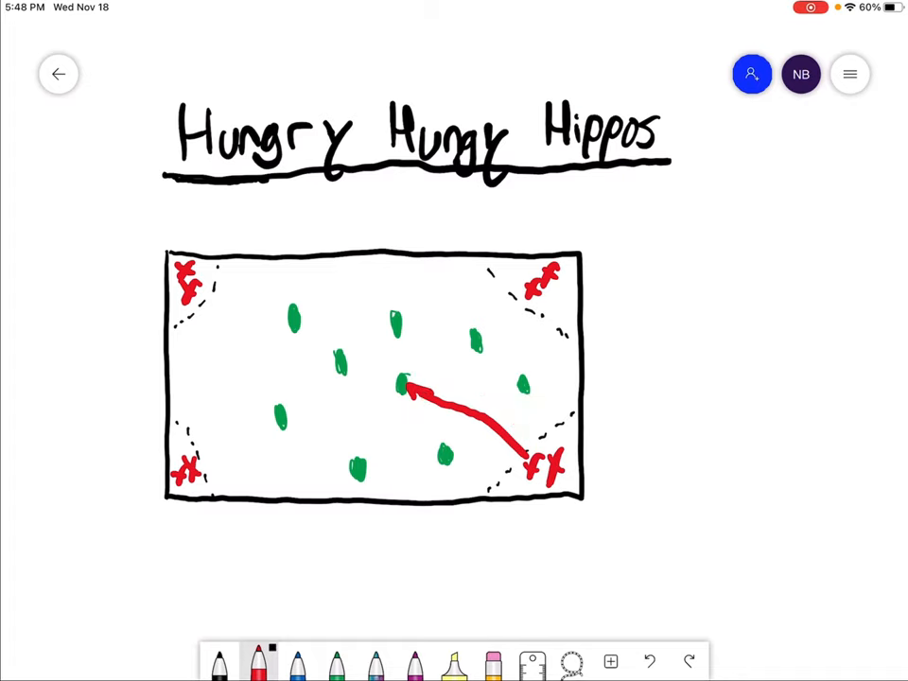
left_click(649, 662)
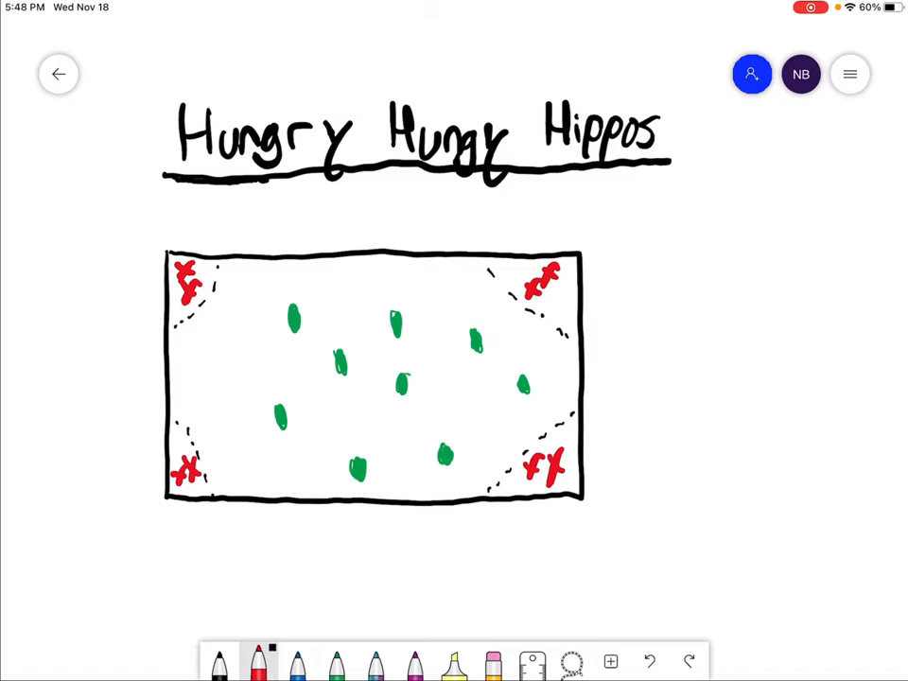
- Draw black rotation loops around the bottom-right player mark
left_click(219, 664)
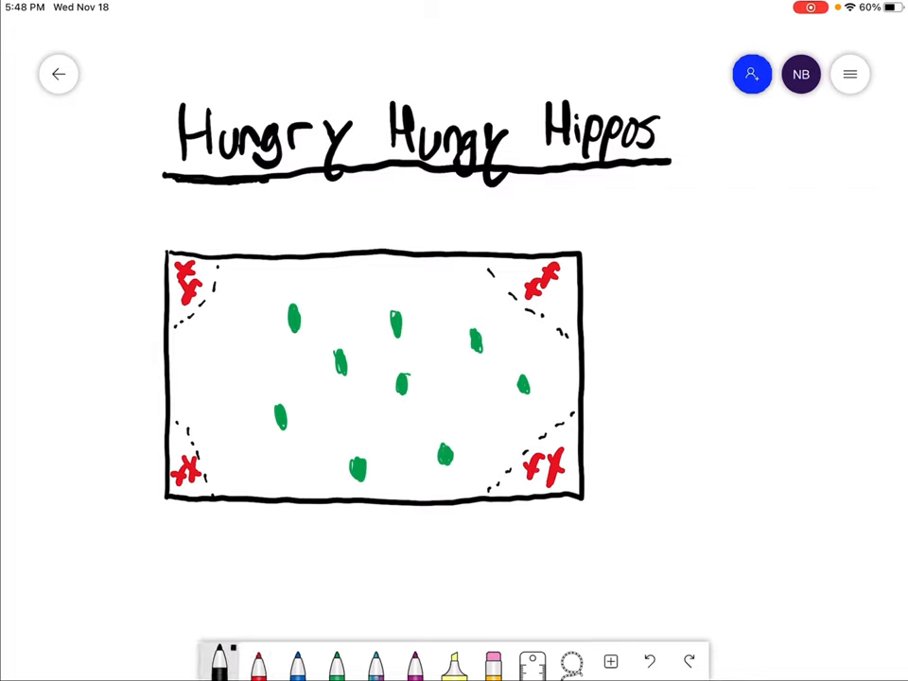
left_click_drag(529, 452, 553, 450)
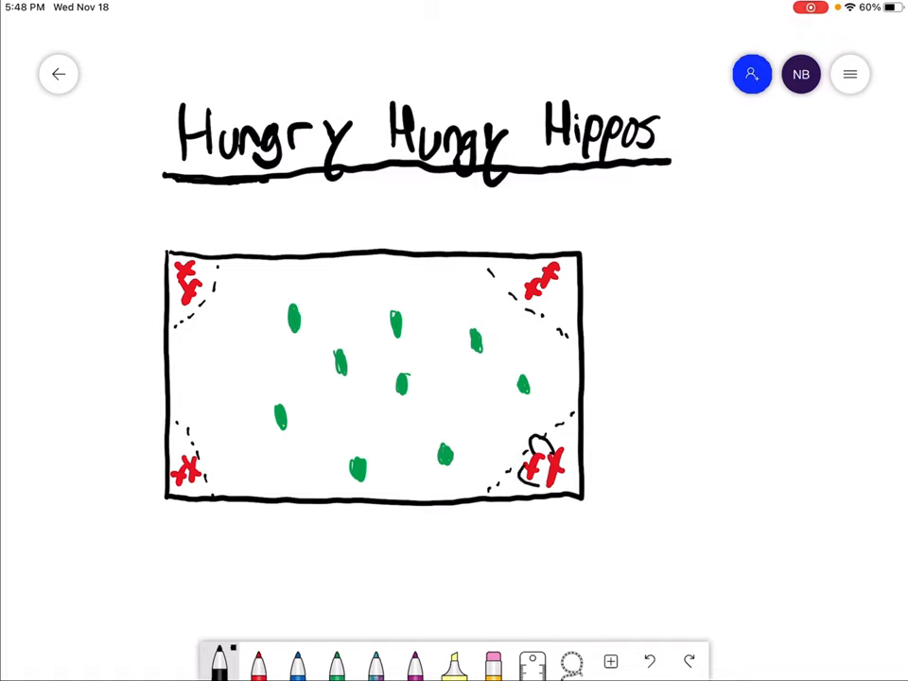
left_click_drag(528, 454, 547, 485)
- Add a second red player mark beside the bottom-right one
left_click(258, 663)
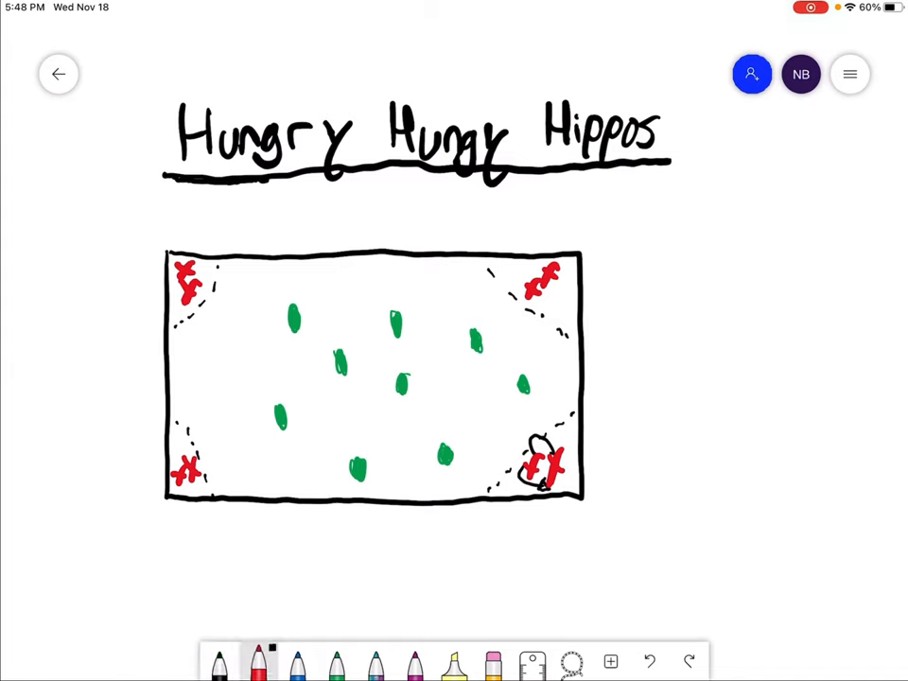
left_click_drag(564, 471, 573, 483)
left_click(219, 663)
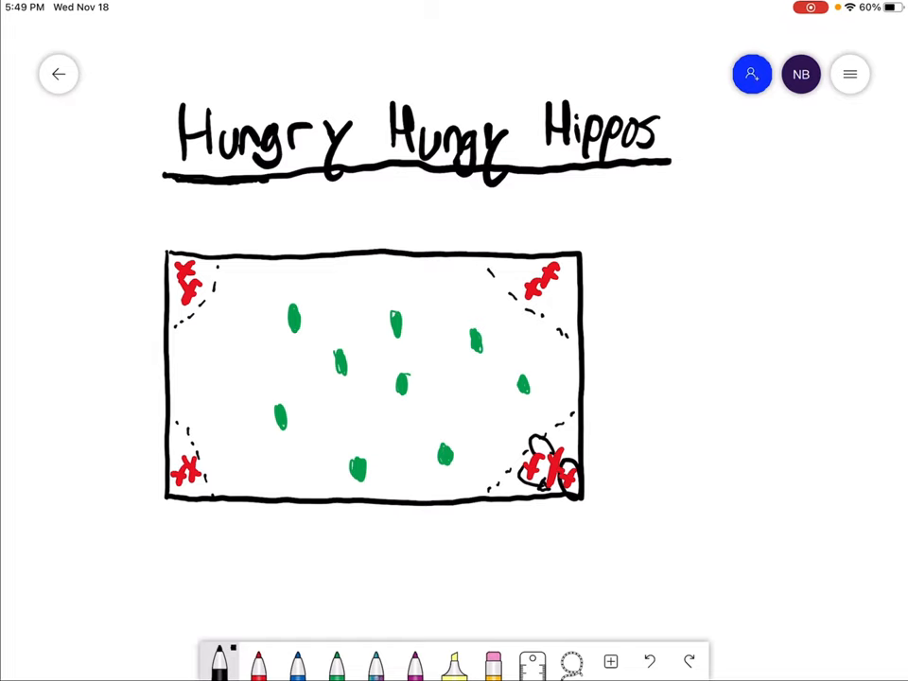
- Draw a red arrow from the bottom-right player toward the court centre
left_click(259, 662)
mouse_move(519, 452)
left_mouse_down()
mouse_move(461, 414)
mouse_move(471, 400)
left_mouse_up()
left_click(220, 663)
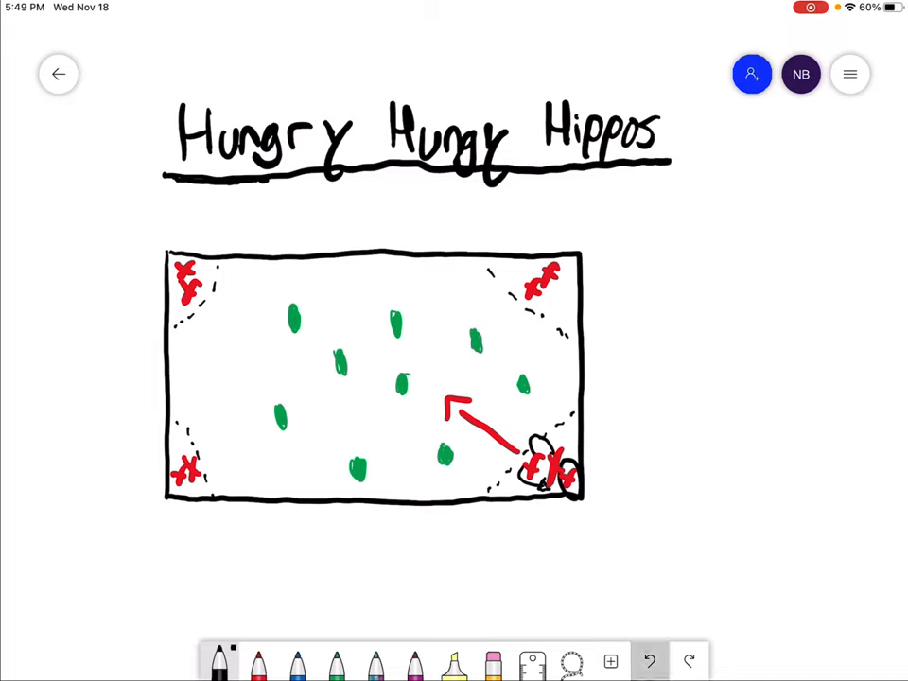
- Undo the arrow, extra mark and loops, then redraw the bottom-right red player mark
key("ctrl+z")
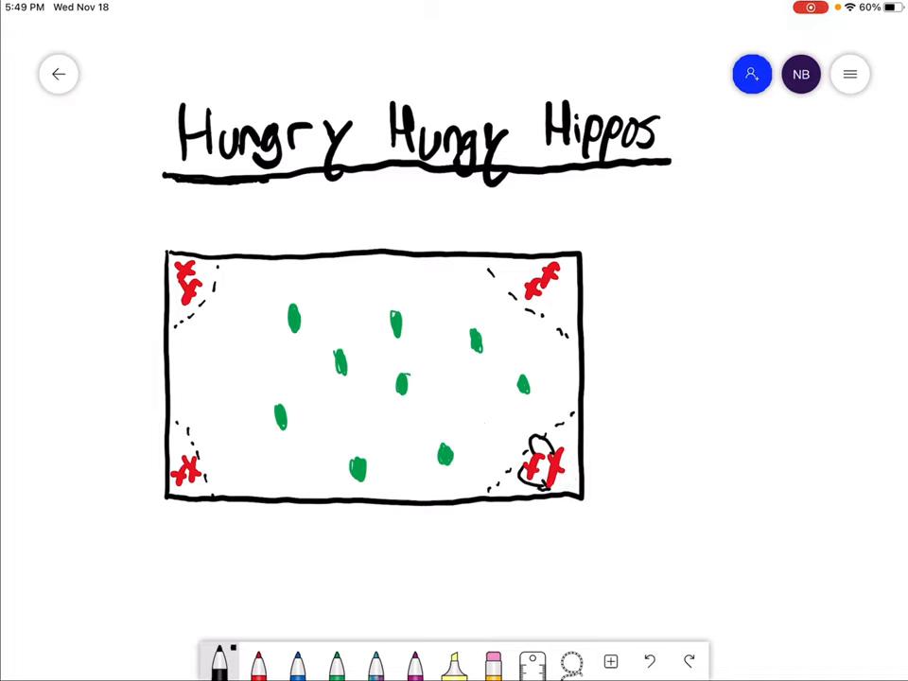
left_click(649, 662)
left_click(649, 663)
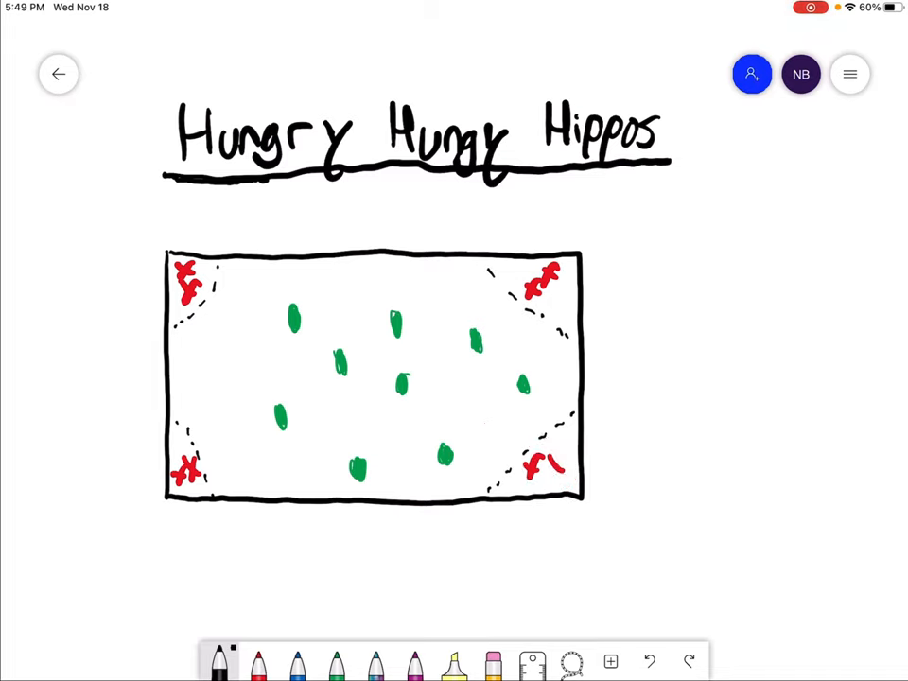
left_click_drag(556, 456, 553, 485)
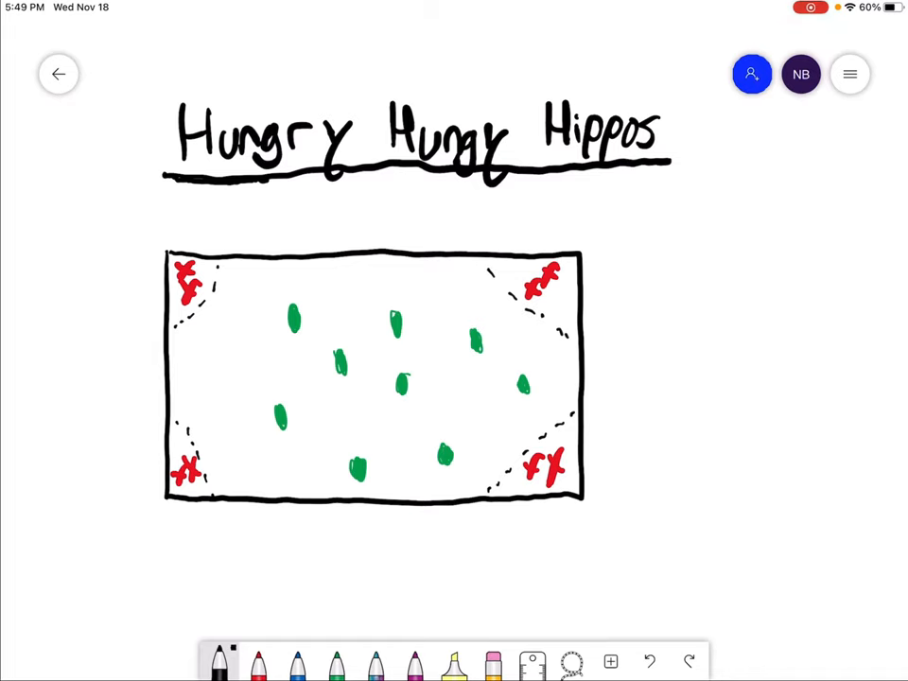